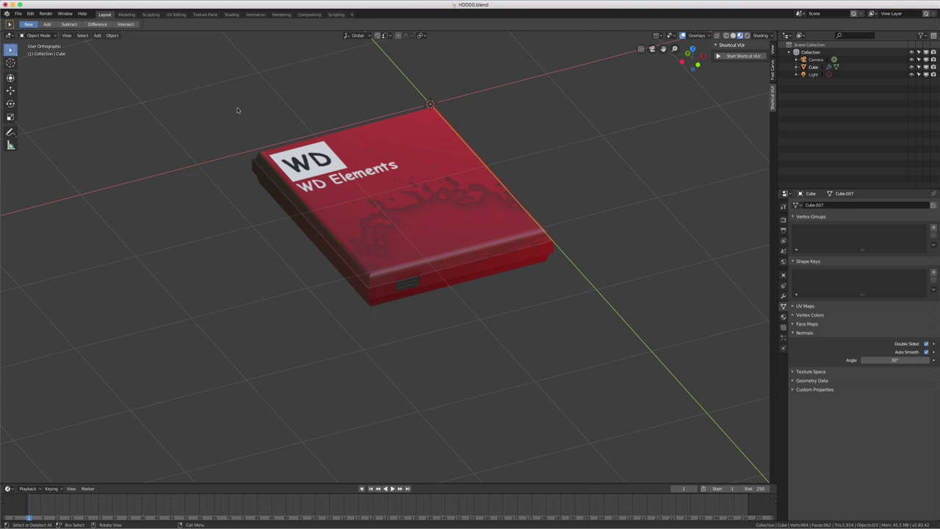
Open the Edit menu above the WD Elements drive scene.
left_click(31, 13)
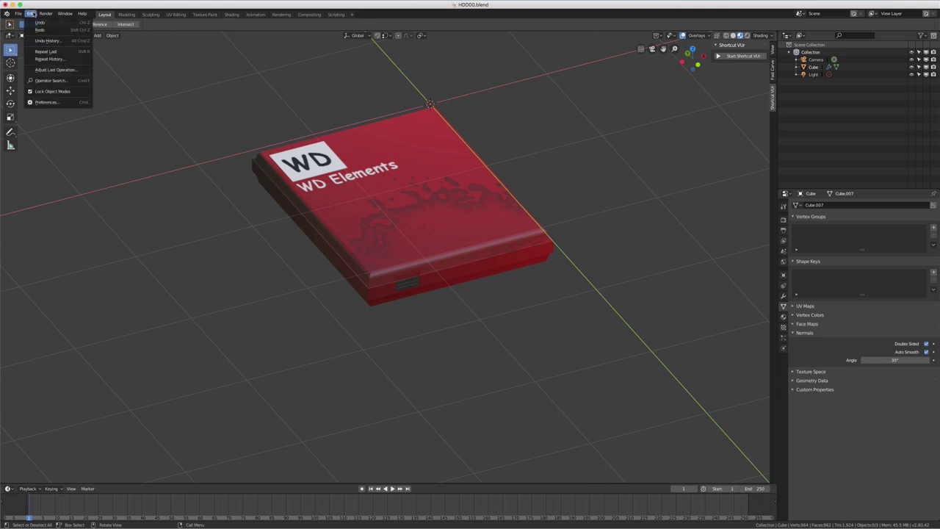
Open Preferences, centre its window, and browse Keymap, System, File Paths, Save & Load and Interface.
left_click(44, 104)
left_click_drag(175, 7, 436, 116)
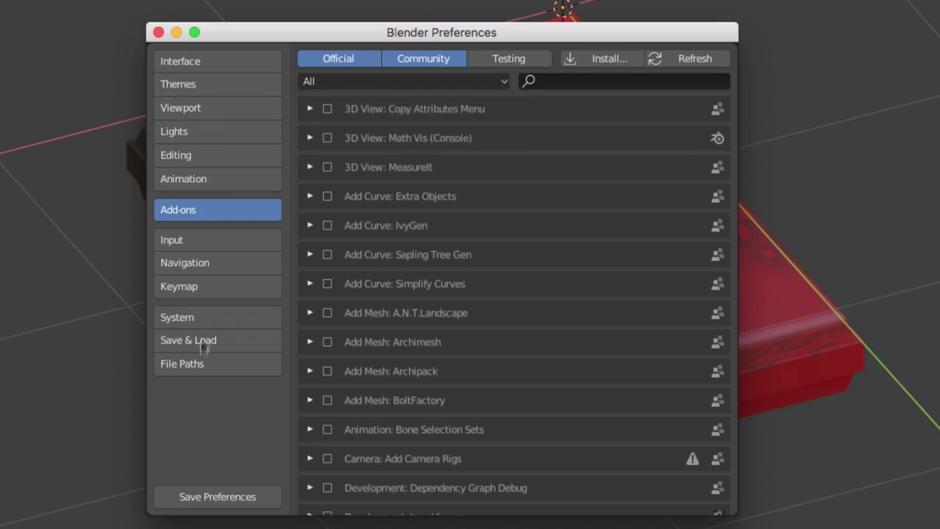
left_click(193, 292)
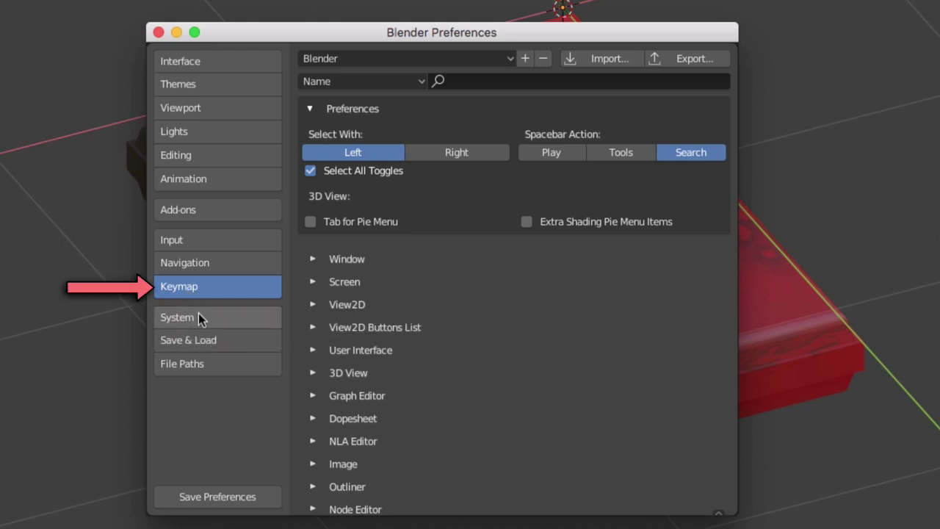
left_click(198, 317)
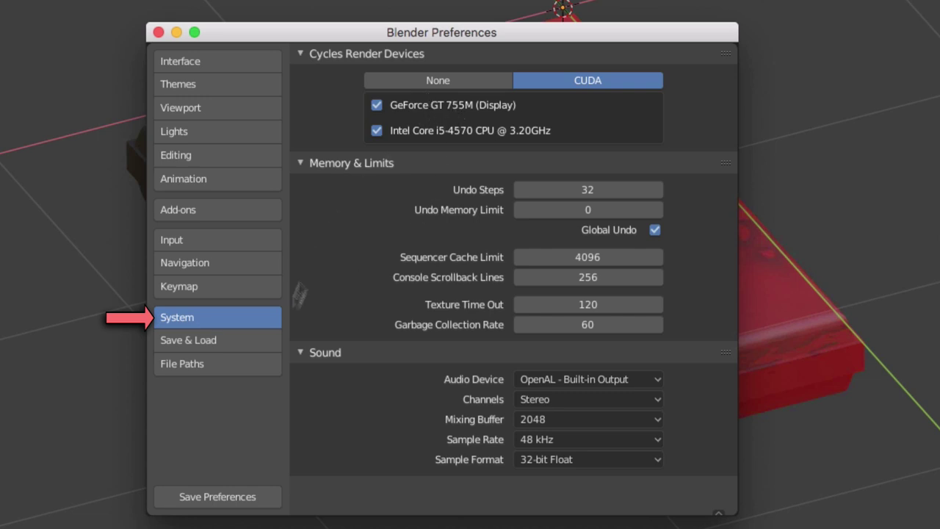
left_click(199, 364)
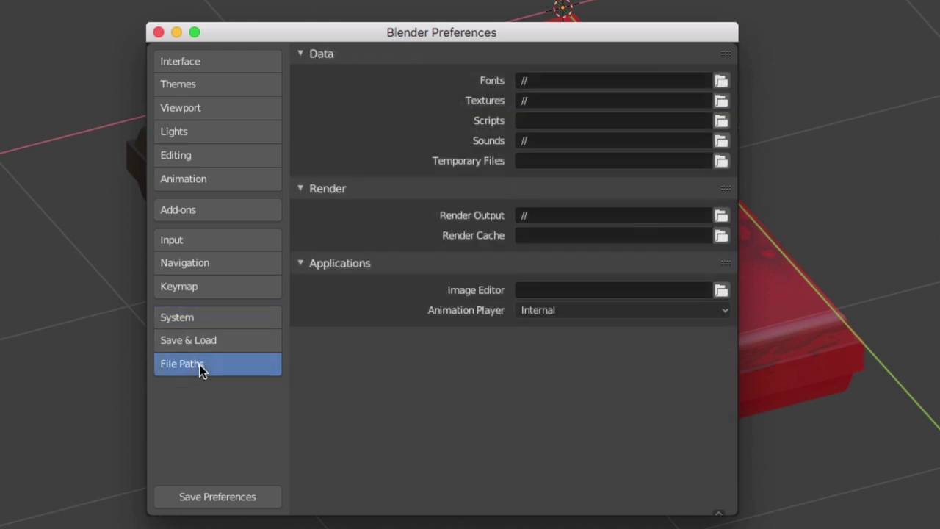
left_click(197, 344)
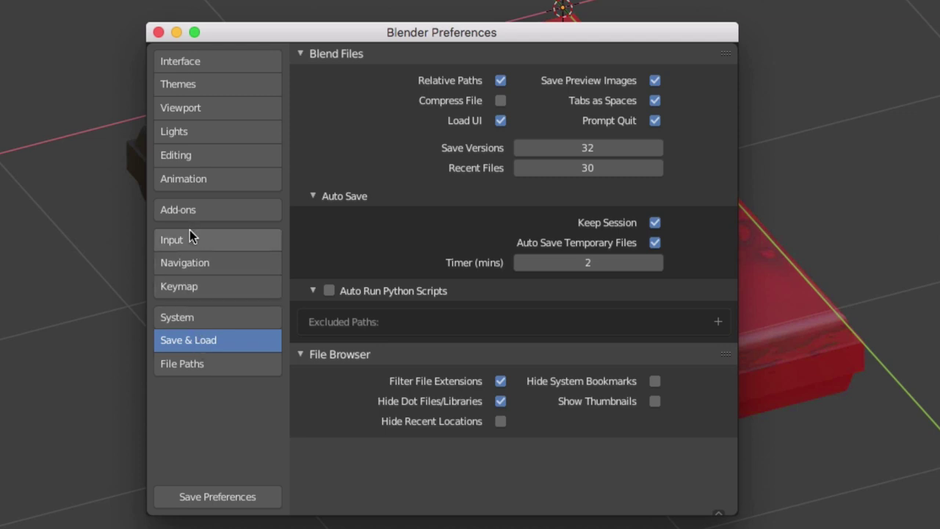
left_click(201, 67)
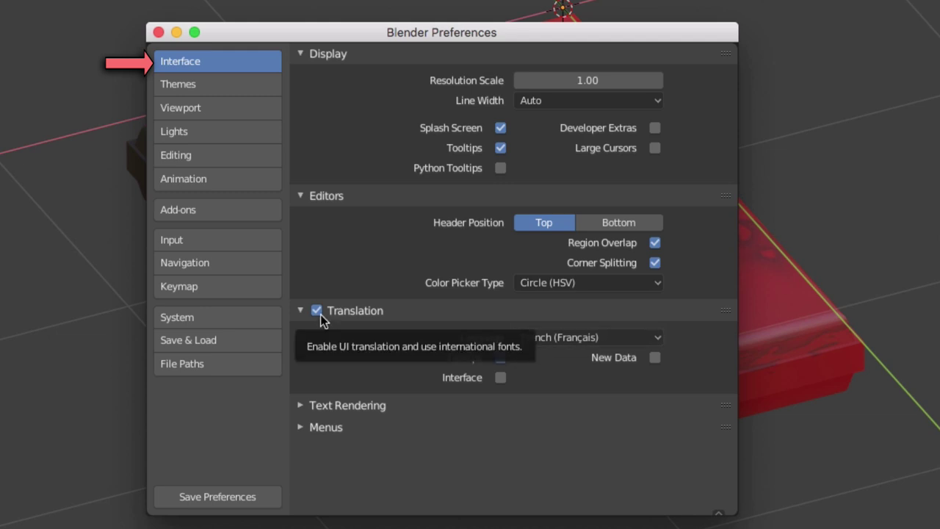
Check the available languages in the Interface Translation dropdown, leaving English in place.
left_click(560, 339)
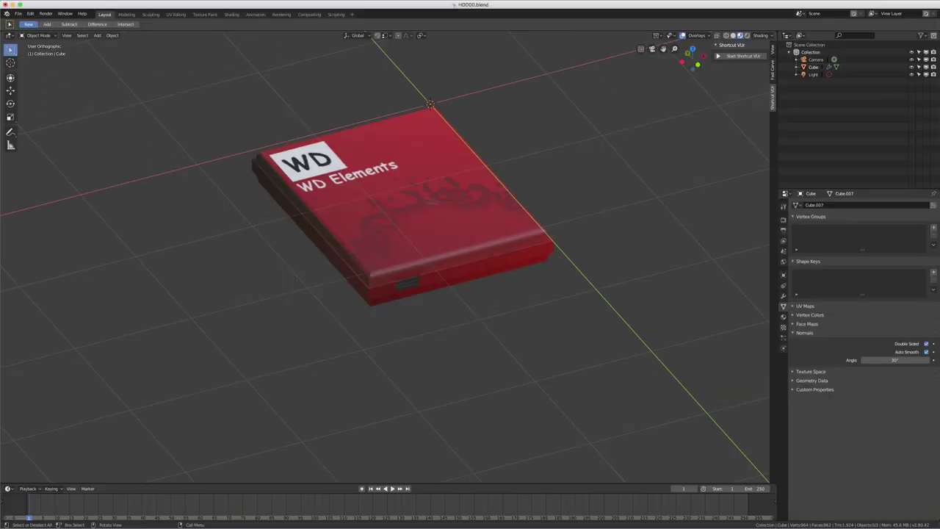
Select the WD Elements drive and switch it into Edit Mode.
middle_click_drag(498, 197, 453, 215)
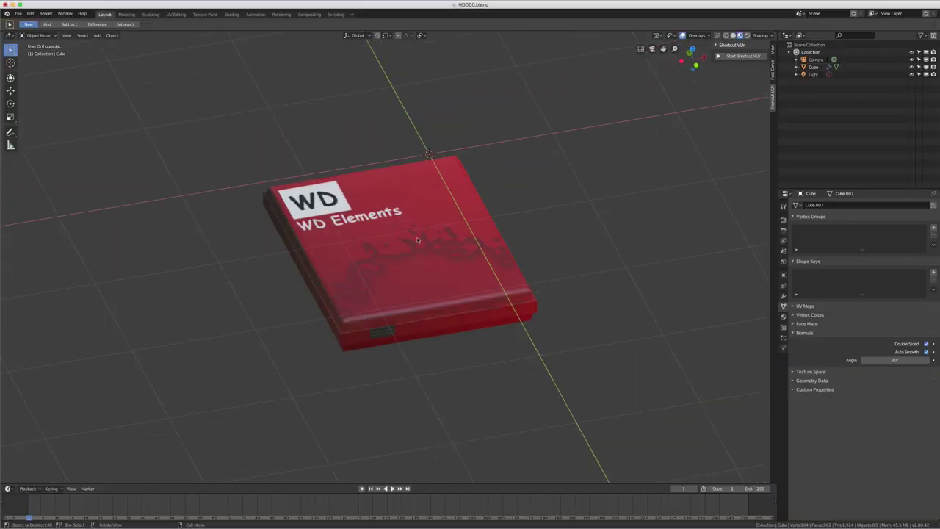
left_click(378, 223)
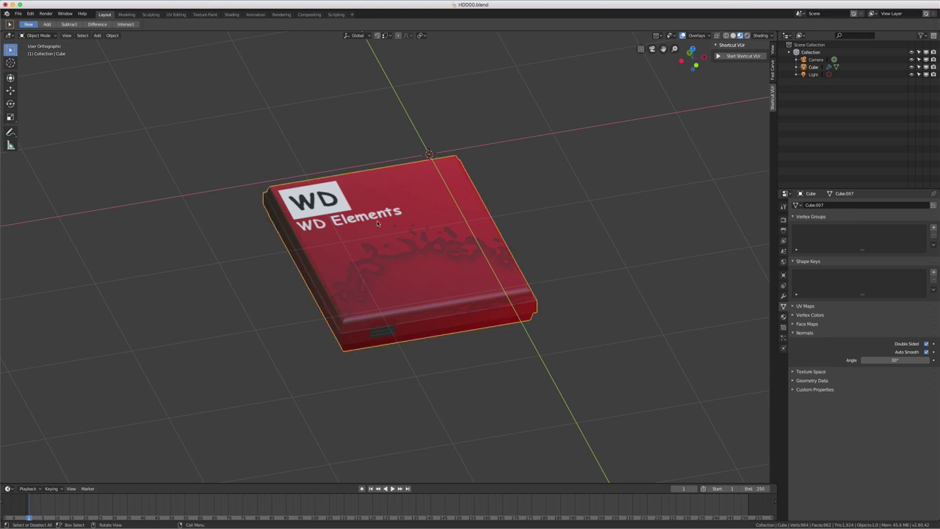
key("Tab")
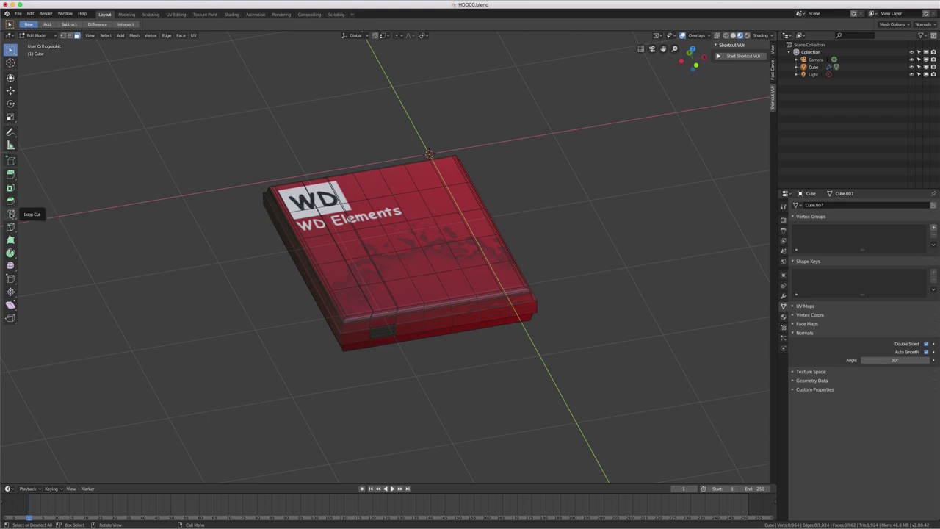
Preview a Loop Cut on the drive without cutting, then return to Select Box.
left_click(11, 214)
left_click_drag(11, 213, 42, 217)
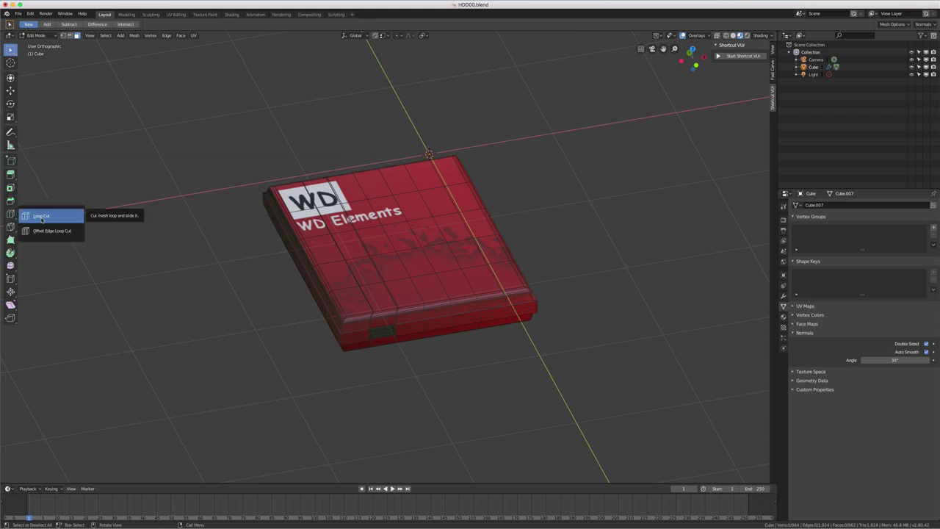
left_click(42, 216)
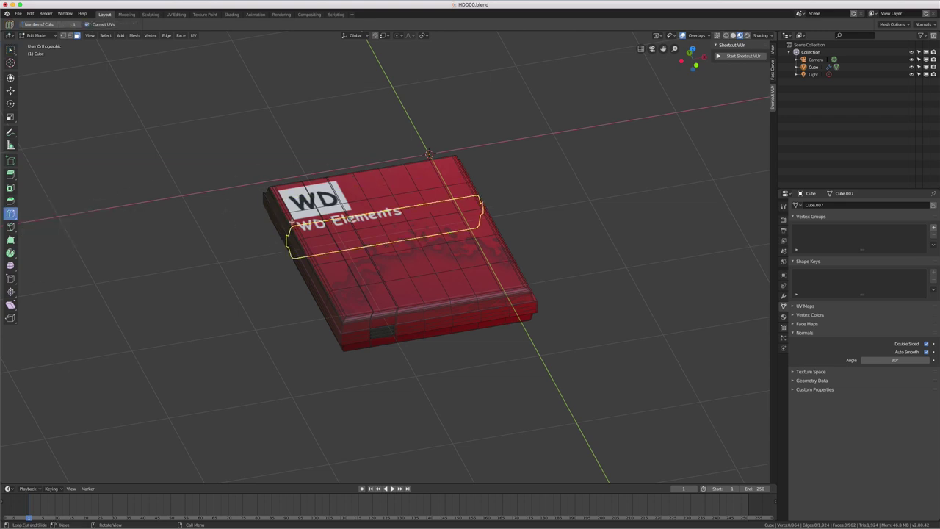
left_click(10, 49)
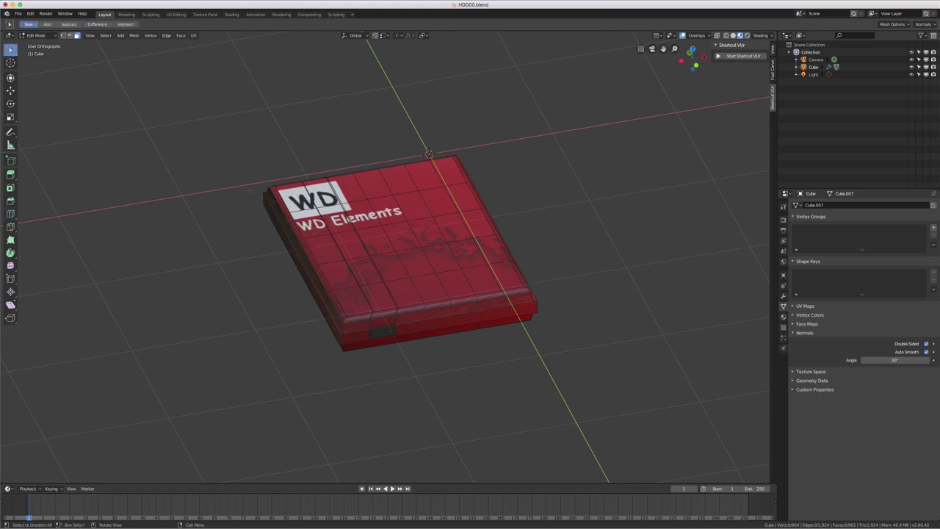
middle_click_drag(373, 252, 419, 197)
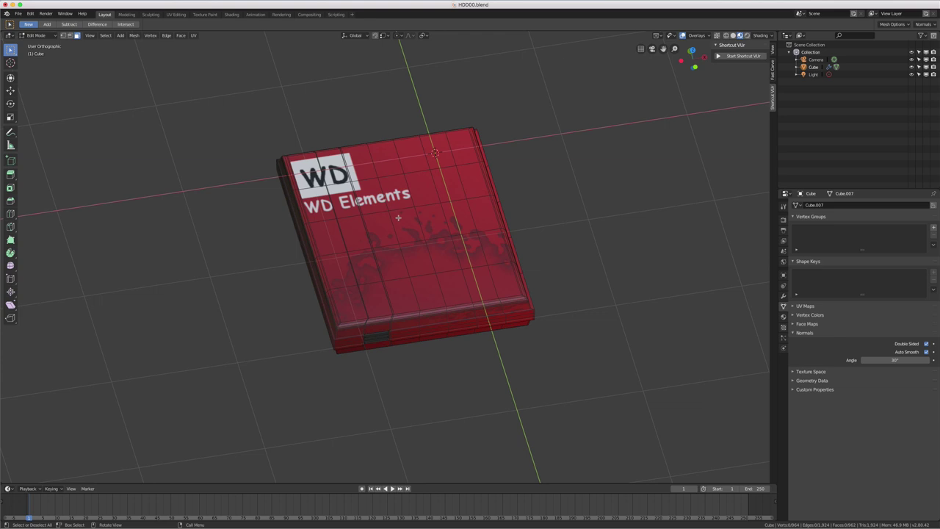
Switch to the Bisect tool and select the entire drive mesh.
left_click(11, 228)
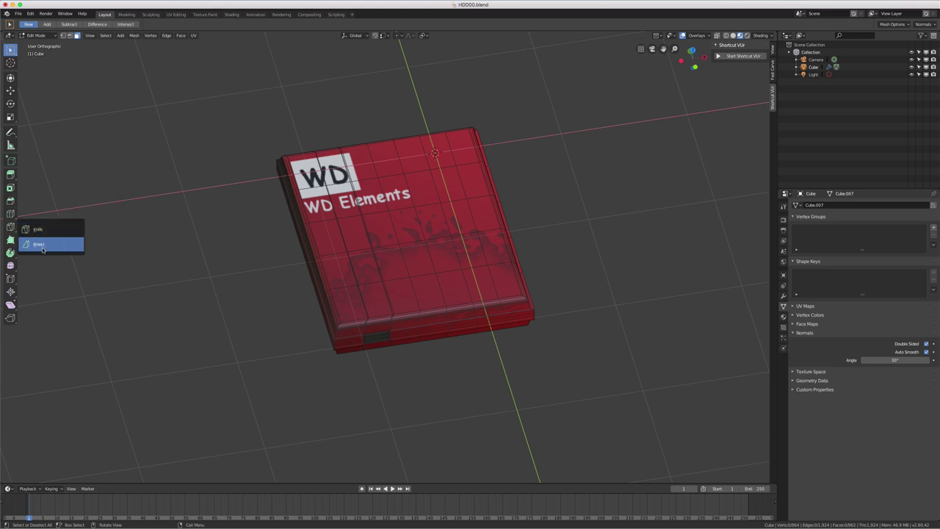
left_click(41, 245)
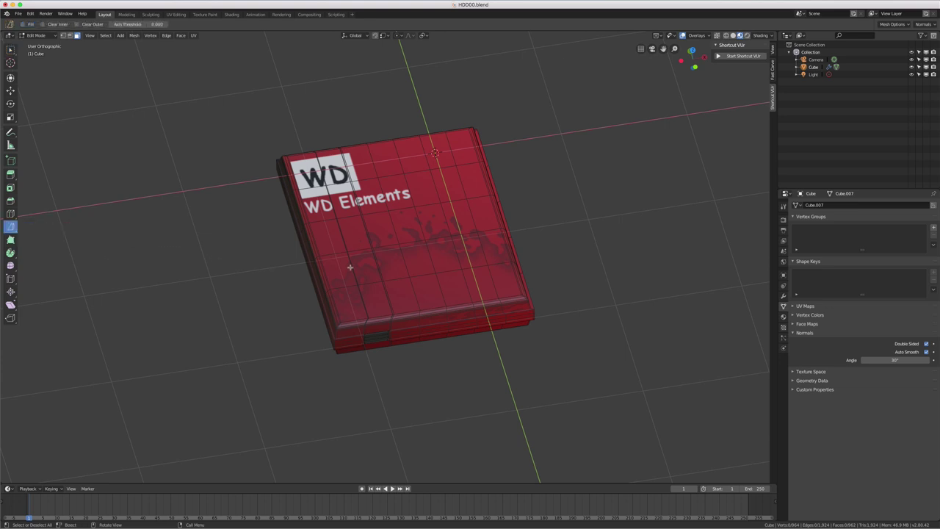
key("a")
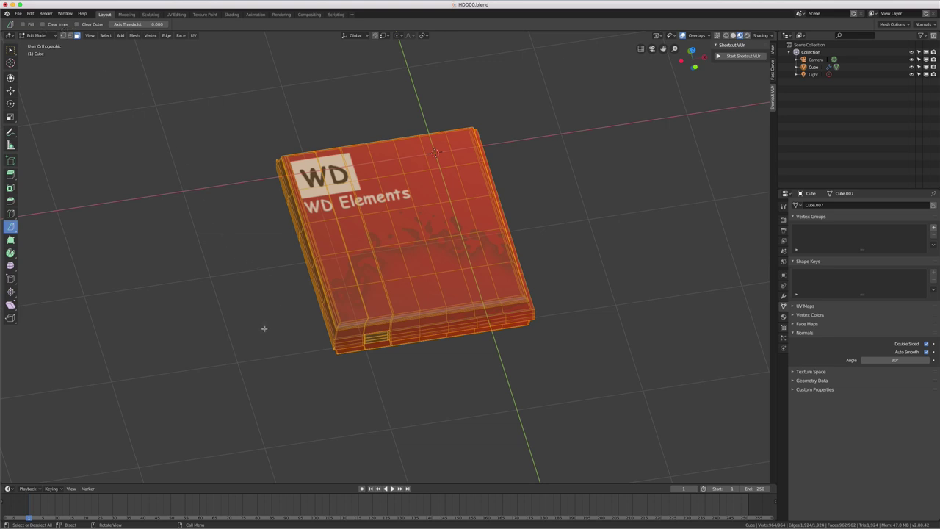
Try a bisect cut across the drive, undo it, and reselect the whole mesh.
left_click_drag(268, 327, 594, 135)
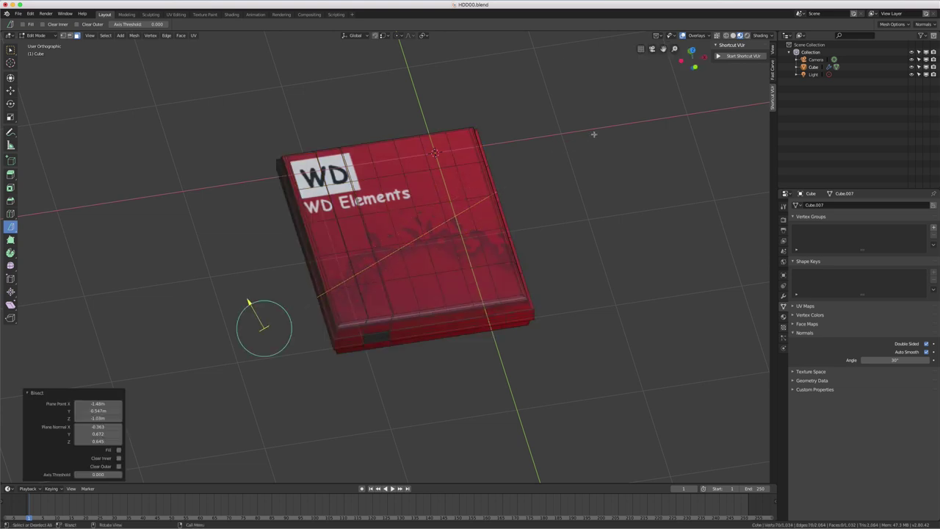
mouse_move(374, 320)
middle_mouse_down()
mouse_move(323, 294)
mouse_move(372, 313)
mouse_move(398, 279)
mouse_move(445, 260)
mouse_move(430, 271)
middle_mouse_up()
key("ctrl+z")
key("a")
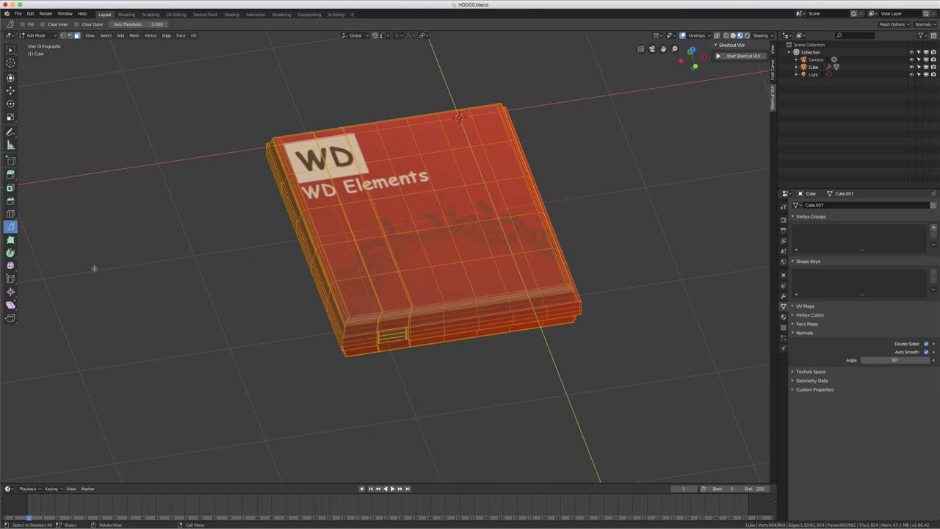
Bisect across the drive's top below the WD Elements label, repositioning the plane in top view.
left_click(13, 226)
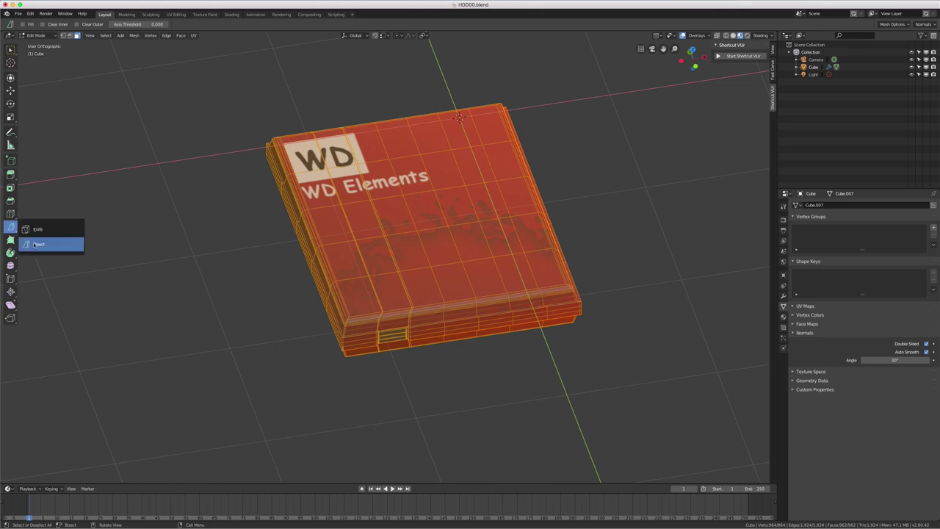
left_click(35, 244)
mouse_move(258, 303)
left_mouse_down()
mouse_move(523, 152)
mouse_move(614, 139)
left_mouse_up()
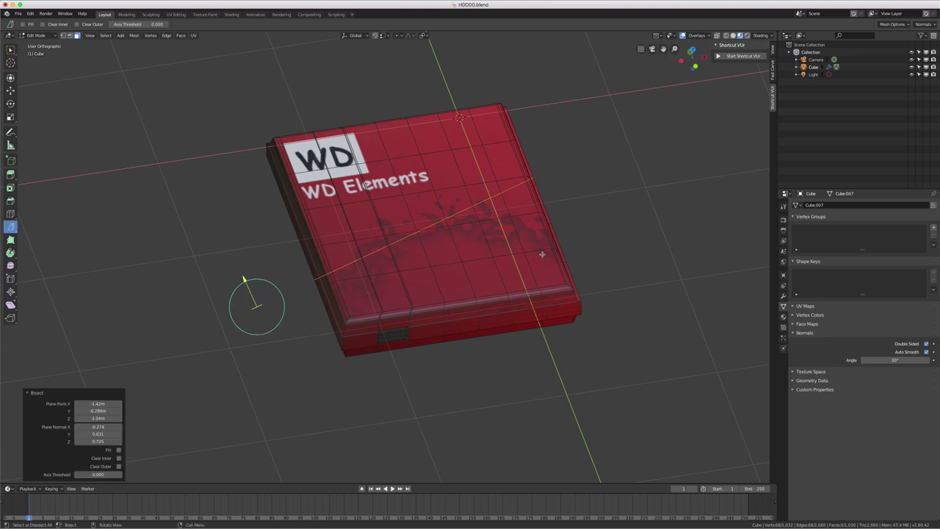
mouse_move(541, 254)
middle_mouse_down()
mouse_move(573, 198)
mouse_move(503, 265)
mouse_move(523, 263)
middle_mouse_up()
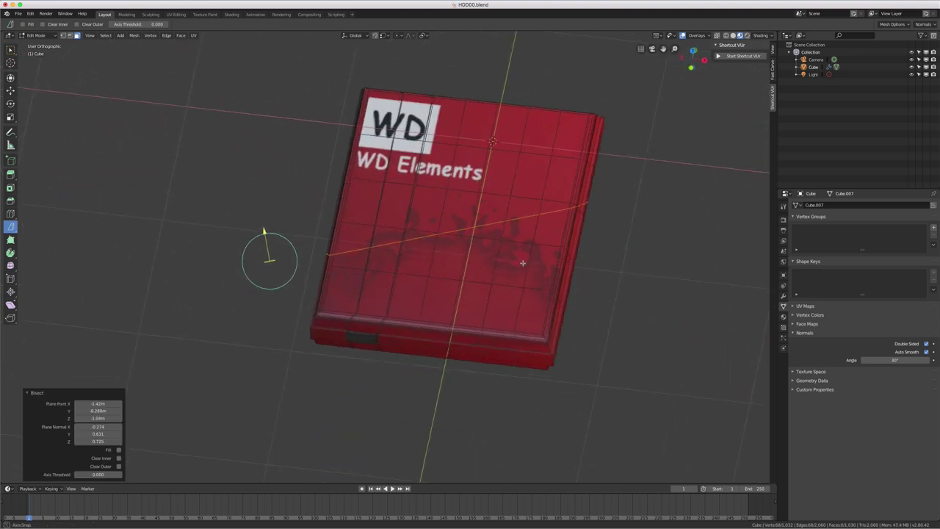
key("KP_7")
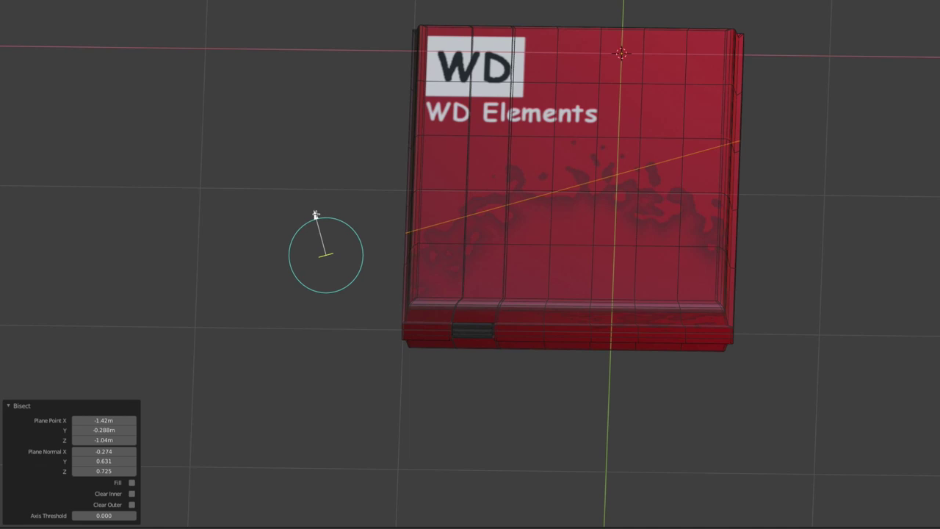
mouse_move(313, 214)
left_mouse_down()
mouse_move(310, 194)
mouse_move(340, 213)
mouse_move(334, 183)
mouse_move(344, 206)
mouse_move(316, 201)
mouse_move(316, 144)
left_mouse_up()
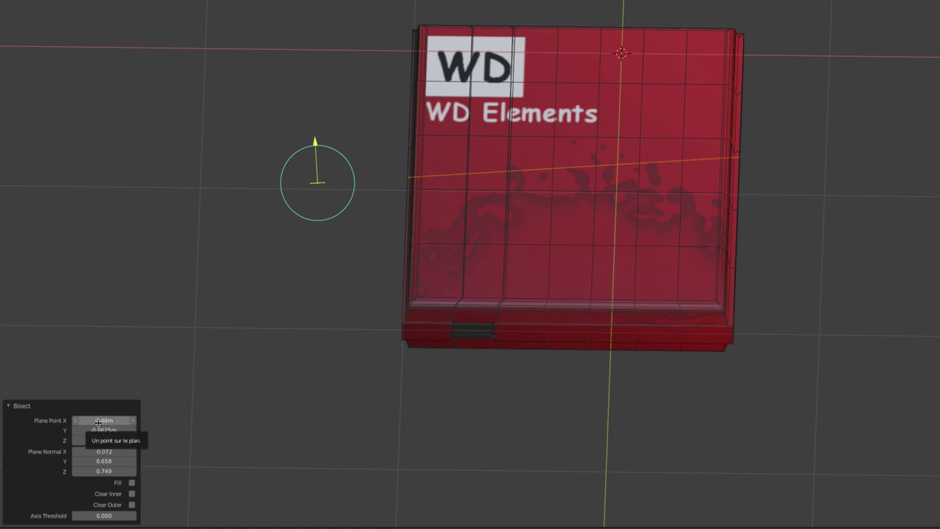
Set the bisect plane point to a negative Z and X of -1.74m.
key("minus")
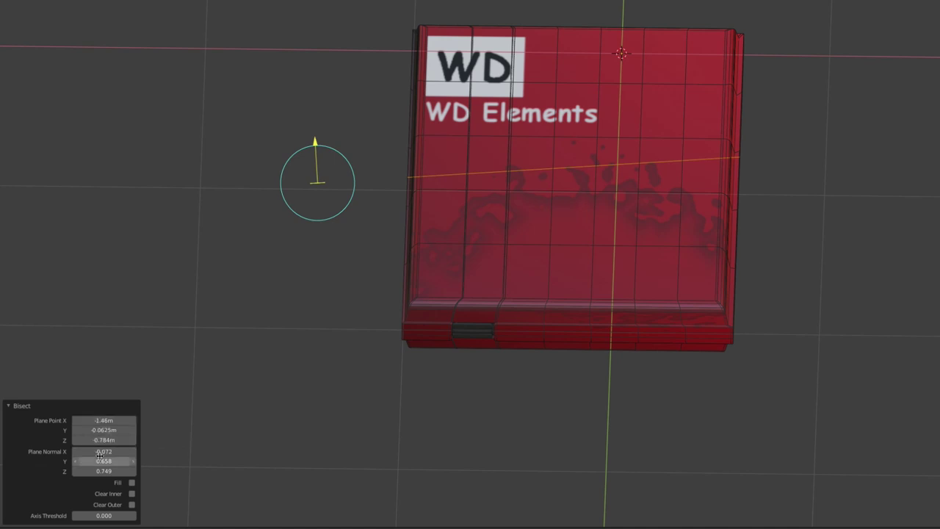
left_click(104, 420)
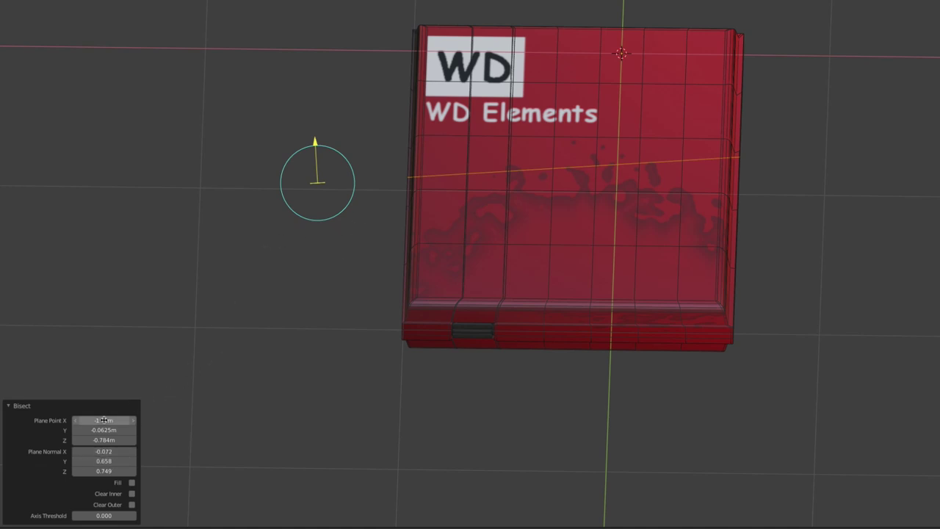
type("-1.38")
key("Return")
mouse_move(103, 420)
left_mouse_down()
mouse_move(66, 420)
mouse_move(118, 430)
mouse_move(80, 450)
mouse_move(117, 451)
left_mouse_up()
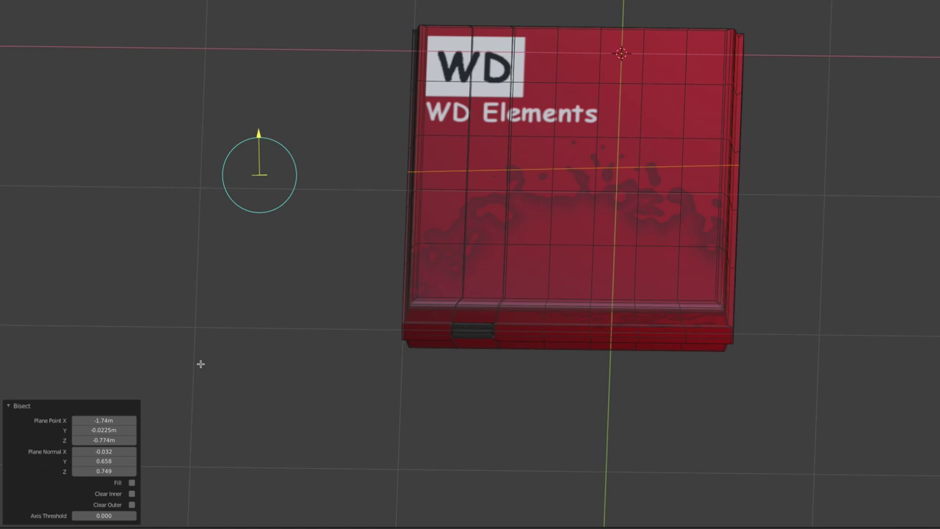
Compare Clear Inner and Clear Outer results, ending with only Clear Inner enabled.
left_click(132, 493)
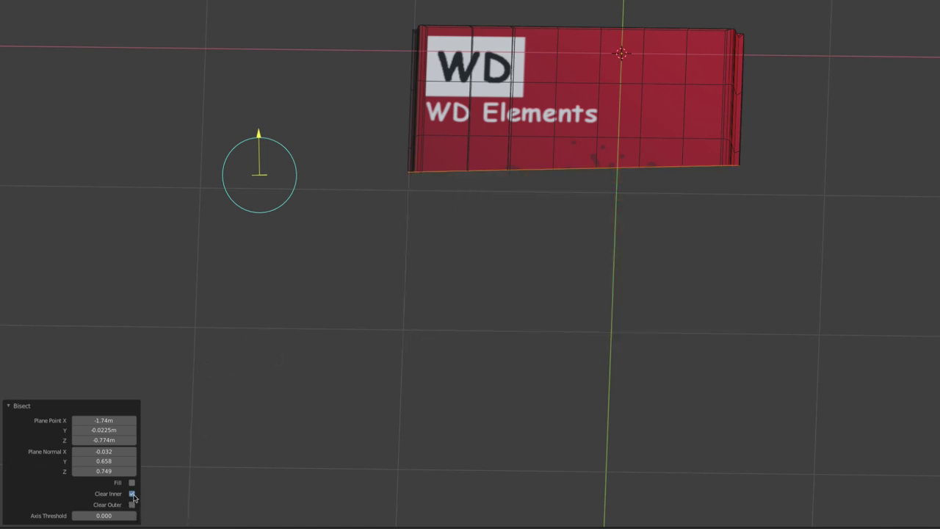
mouse_move(520, 309)
middle_mouse_down()
mouse_move(560, 270)
mouse_move(533, 279)
middle_mouse_up()
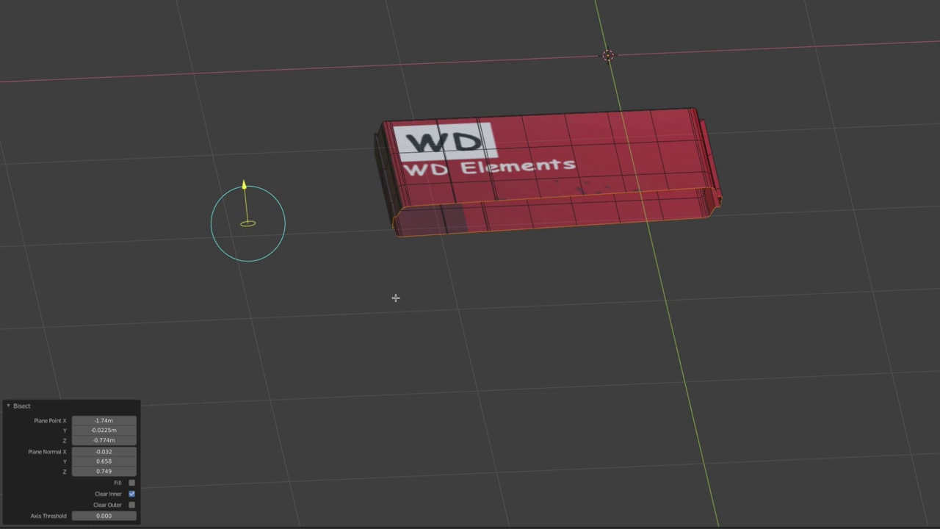
left_click(131, 494)
left_click(132, 504)
mouse_move(612, 178)
middle_mouse_down()
mouse_move(613, 199)
mouse_move(602, 195)
middle_mouse_up()
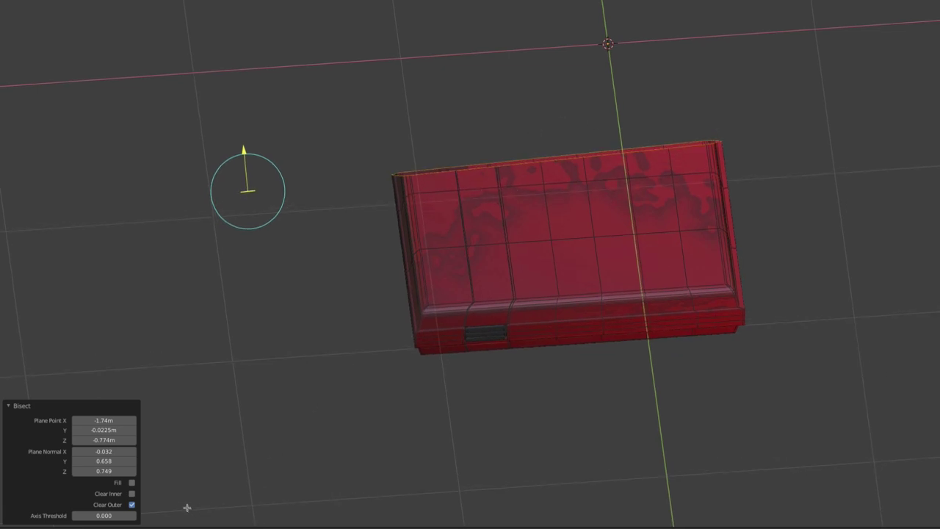
left_click(132, 494)
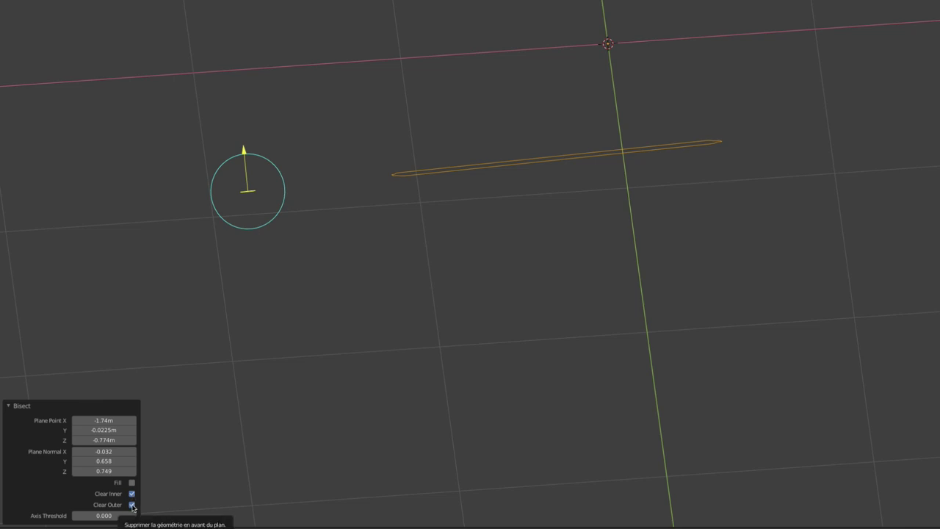
left_click(132, 505)
mouse_move(500, 173)
middle_mouse_down()
mouse_move(497, 80)
mouse_move(520, 160)
mouse_move(507, 110)
mouse_move(518, 151)
middle_mouse_up()
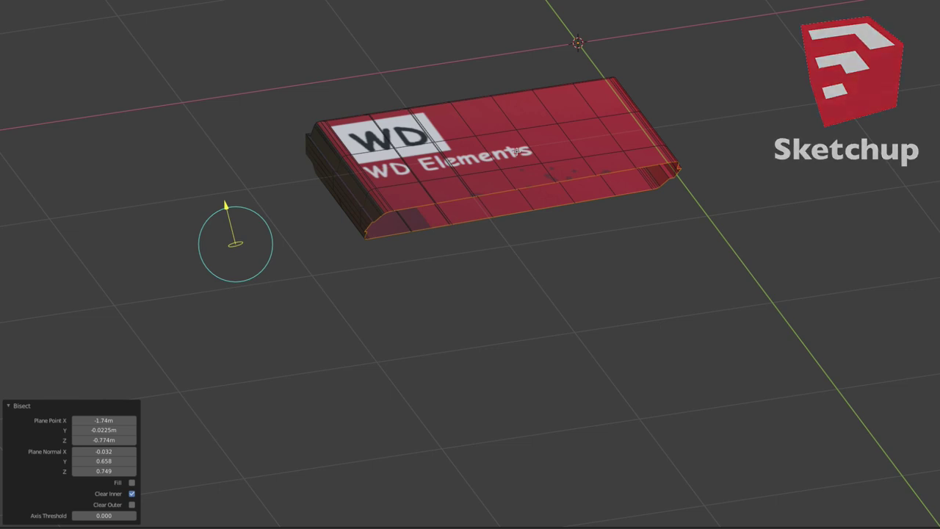
Enable Fill to cap the open bisect cut on the drive.
mouse_move(514, 225)
middle_mouse_down()
mouse_move(512, 212)
mouse_move(534, 233)
mouse_move(554, 225)
mouse_move(523, 240)
middle_mouse_up()
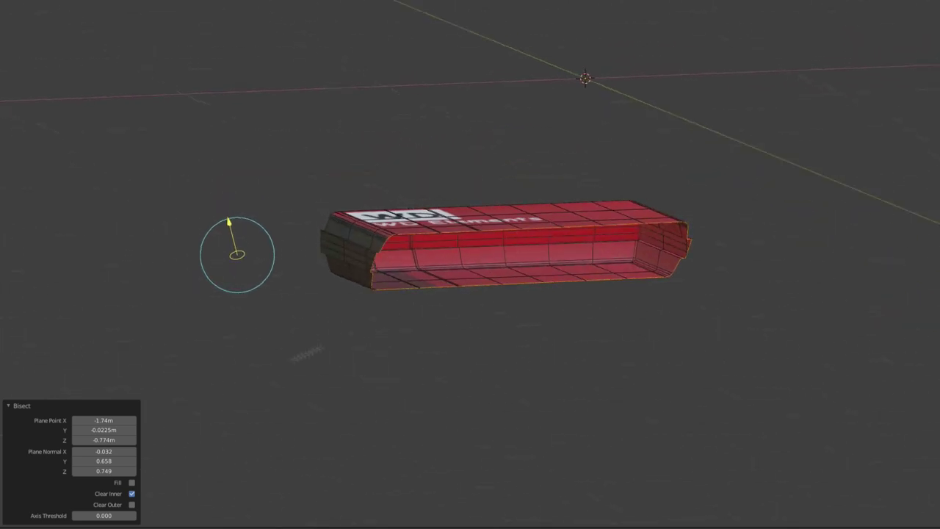
left_click(132, 482)
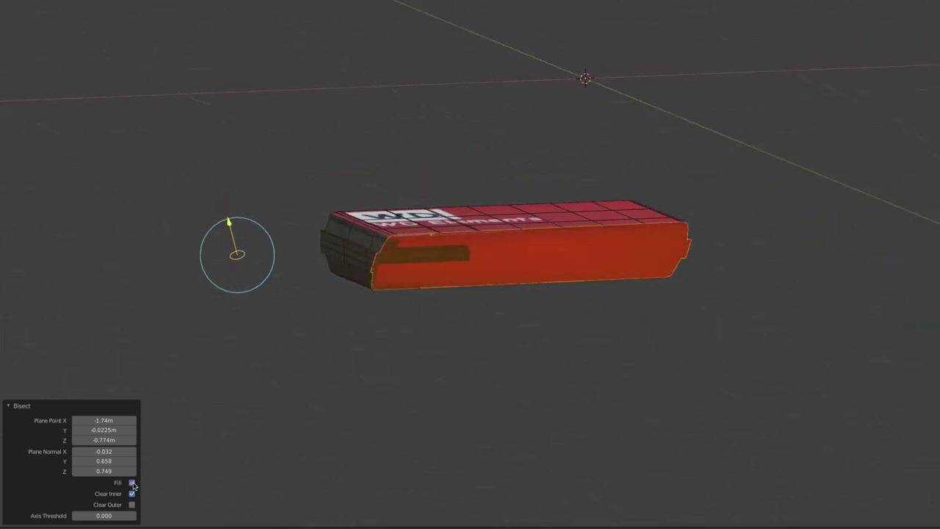
mouse_move(438, 315)
middle_mouse_down()
mouse_move(445, 329)
mouse_move(445, 312)
mouse_move(439, 340)
middle_mouse_up()
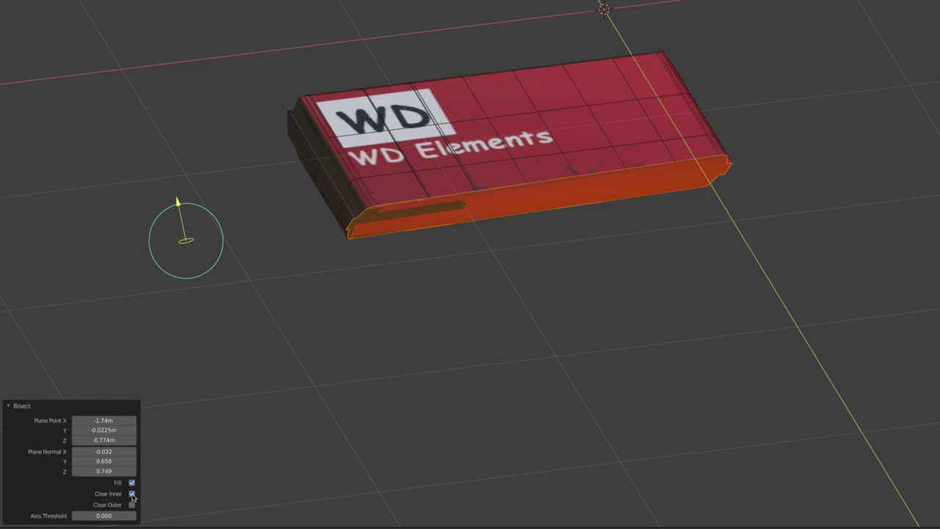
Swap Clear Inner for Clear Outer so the drive's lower body remains.
left_click(132, 494)
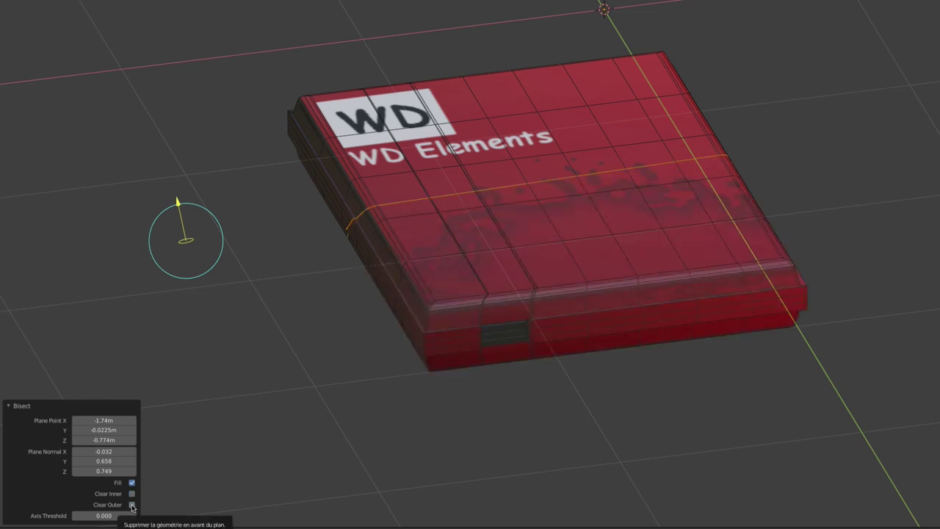
left_click(132, 505)
mouse_move(357, 358)
middle_mouse_down()
mouse_move(460, 327)
mouse_move(463, 336)
mouse_move(607, 224)
mouse_move(641, 237)
mouse_move(474, 240)
mouse_move(453, 264)
mouse_move(476, 252)
mouse_move(478, 260)
mouse_move(472, 265)
mouse_move(521, 174)
mouse_move(495, 222)
mouse_move(507, 210)
middle_mouse_up()
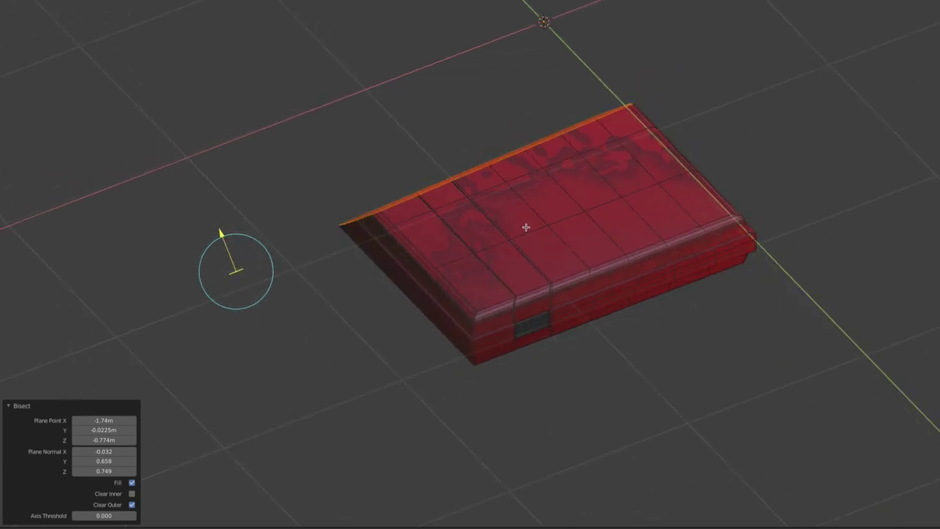
mouse_move(579, 227)
middle_mouse_down()
mouse_move(587, 163)
mouse_move(602, 157)
mouse_move(596, 152)
mouse_move(599, 161)
mouse_move(576, 185)
middle_mouse_up()
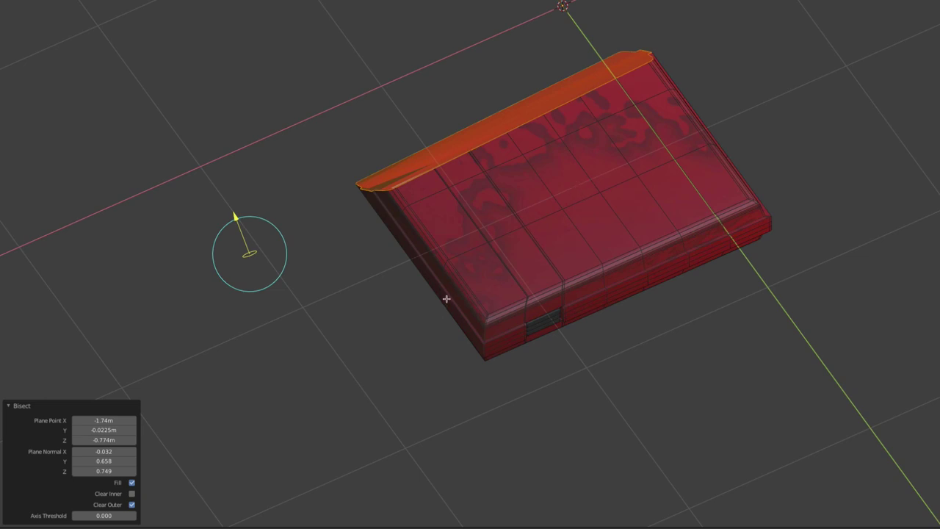
Turn Fill off, set Axis Threshold to 0.080, and disable Clear Outer to restore the drive.
left_click(131, 482)
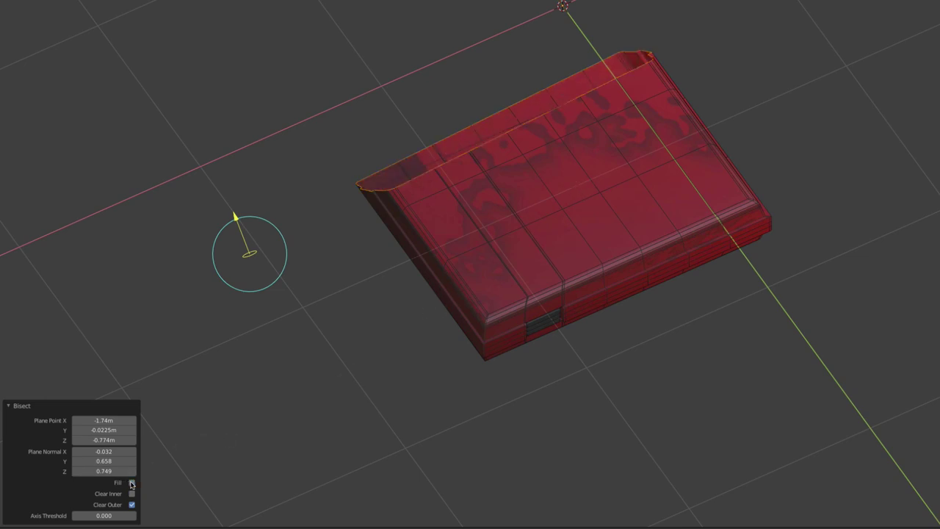
middle_click_drag(306, 303, 488, 294)
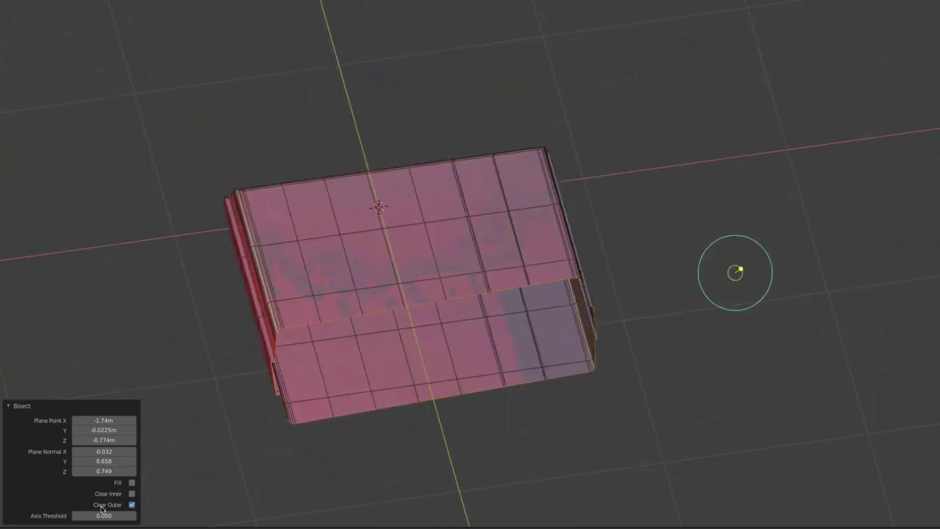
left_click_drag(96, 516, 117, 517)
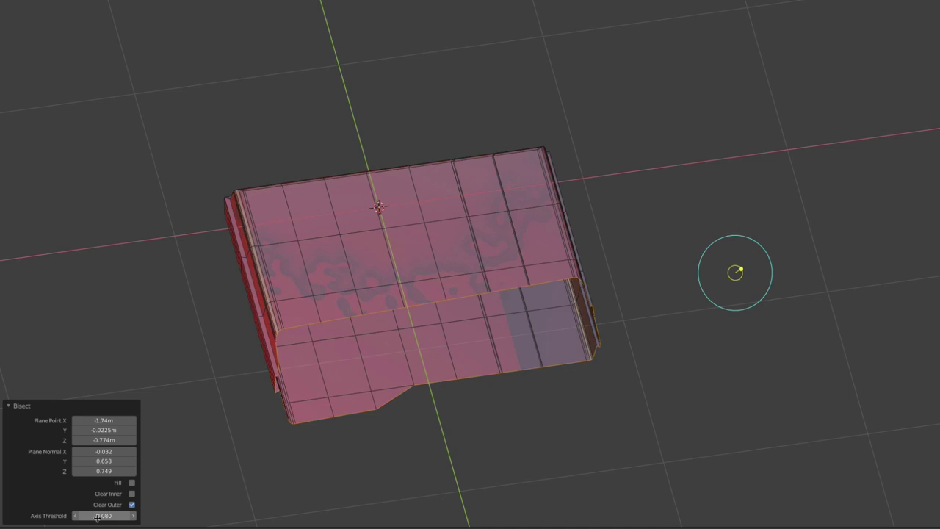
left_click_drag(95, 515, 96, 515)
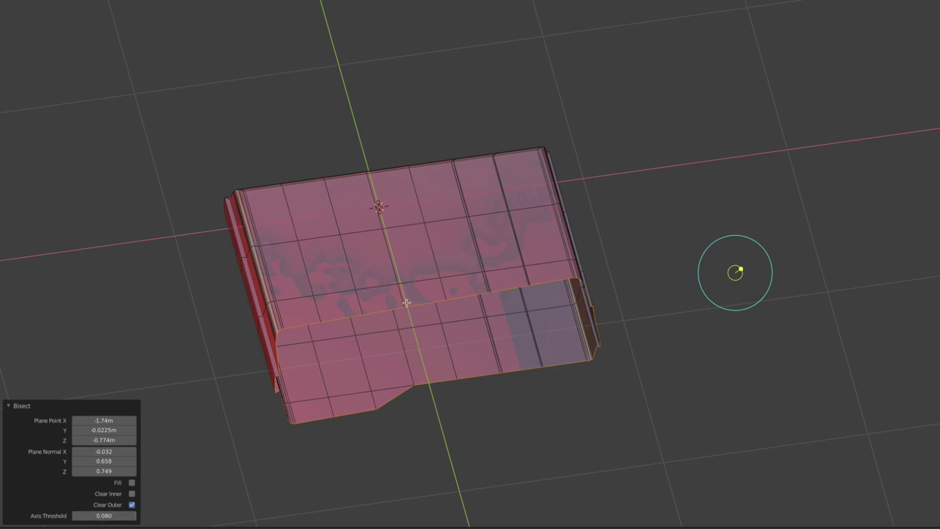
left_click(132, 505)
scroll(329, 369, "down", 2)
mouse_move(329, 369)
middle_mouse_down()
mouse_move(541, 285)
mouse_move(612, 306)
mouse_move(599, 263)
middle_mouse_up()
Switch to Object Mode and delete the WD Elements drive.
key("Tab")
key("x")
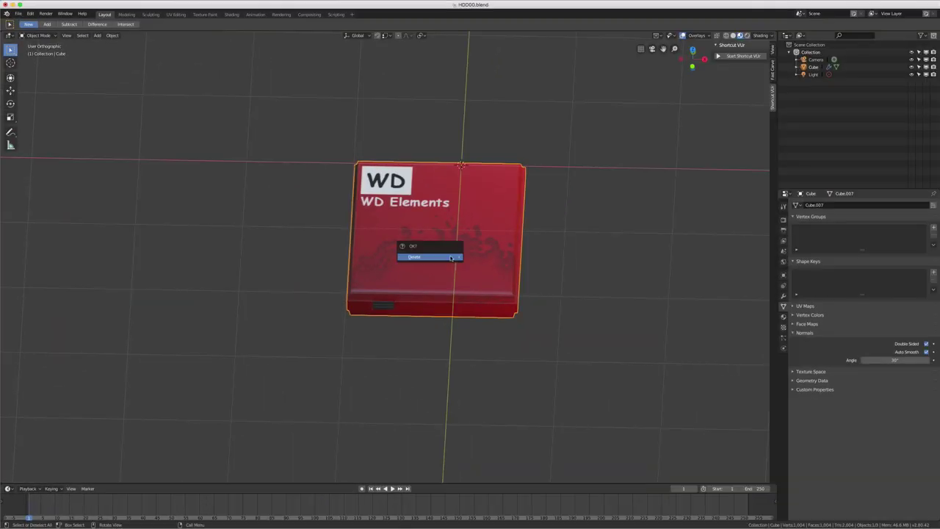
left_click(434, 256)
Reframe the view around the camera and light, then bring up the Shift+A Add menu.
middle_click_drag(466, 176, 437, 242, "shift")
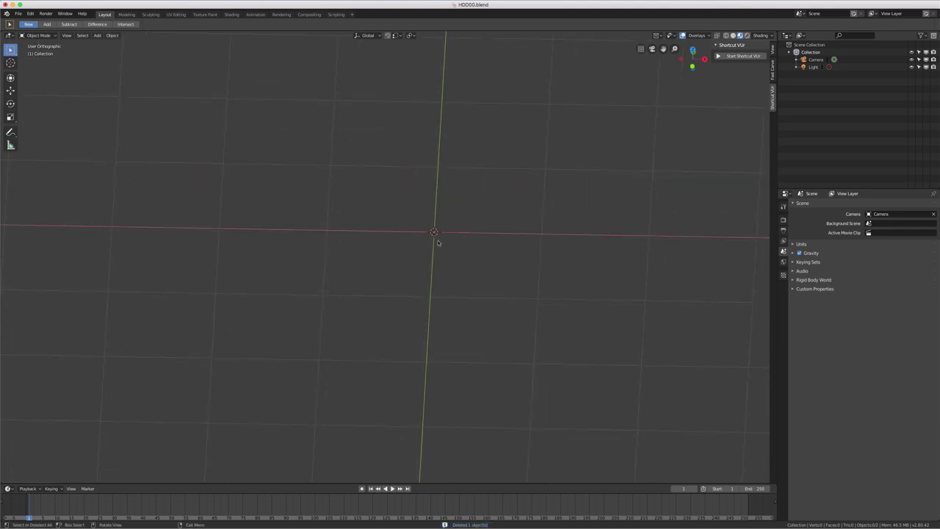
scroll(438, 242, "down", 2)
middle_click_drag(580, 240, 401, 291, "shift")
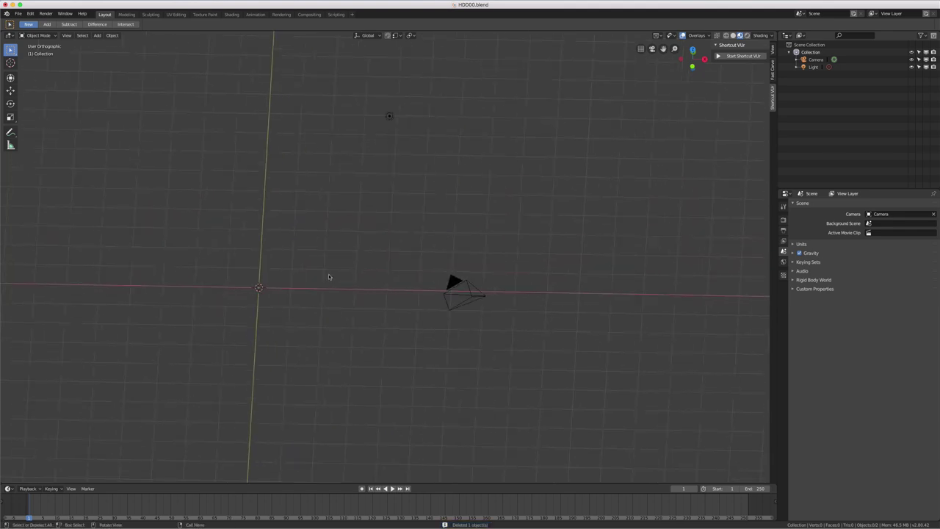
middle_click_drag(329, 277, 488, 241, "shift")
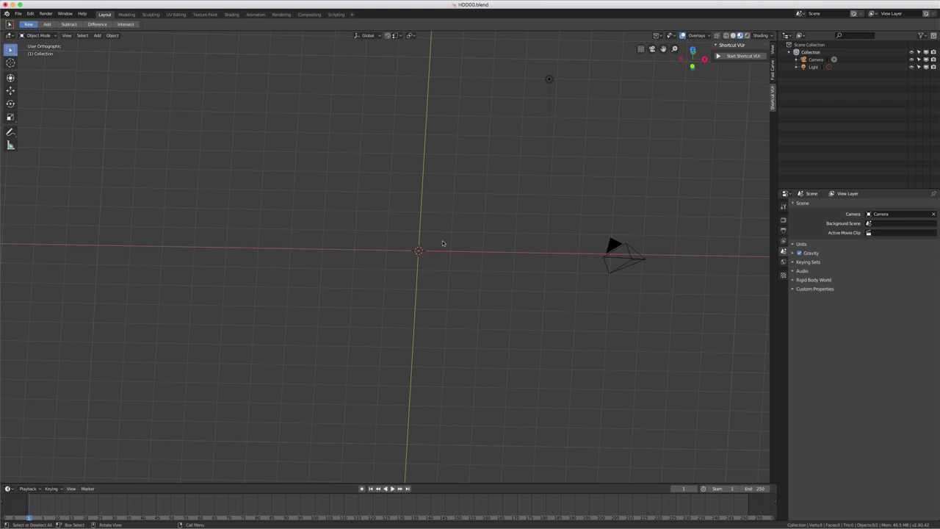
key("shift+a")
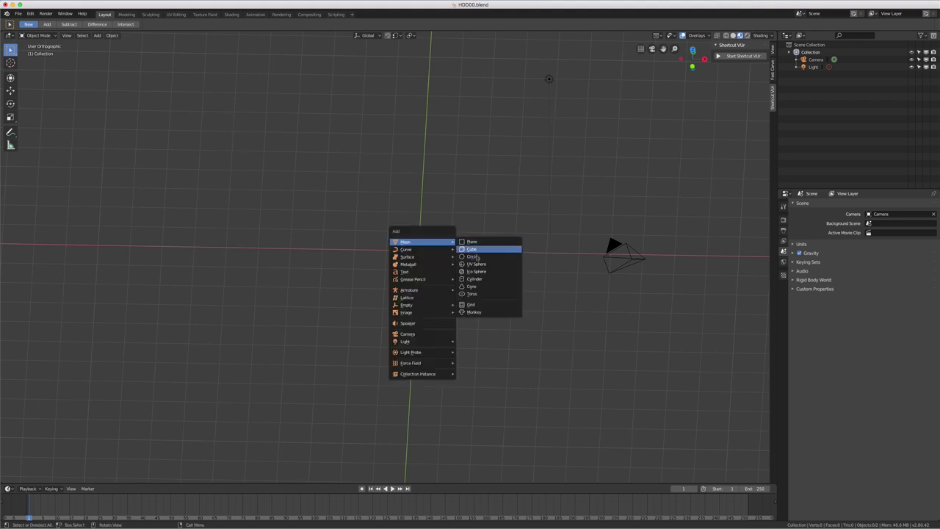
Add a 2m Suzanne monkey head at the origin and centre it in front view.
left_click(475, 311)
scroll(477, 279, "up", 4)
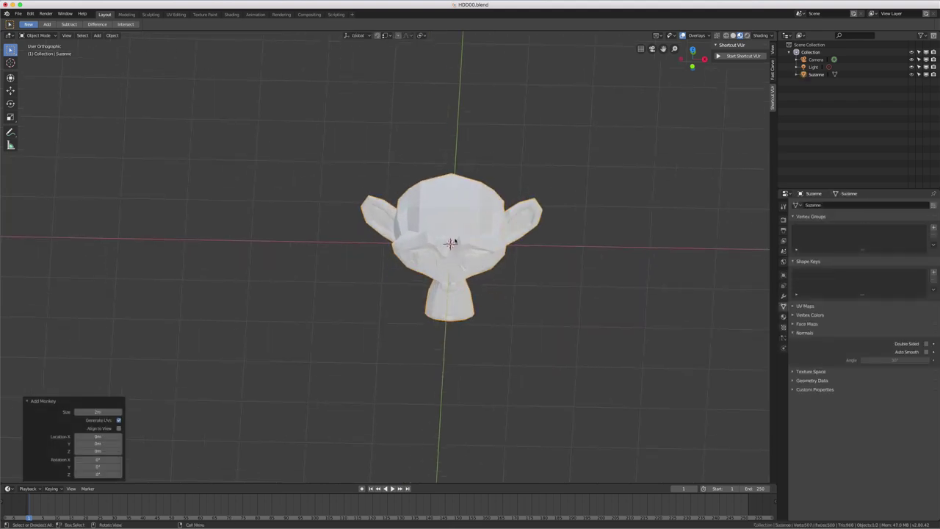
scroll(485, 235, "up", 3)
middle_click_drag(516, 216, 547, 200)
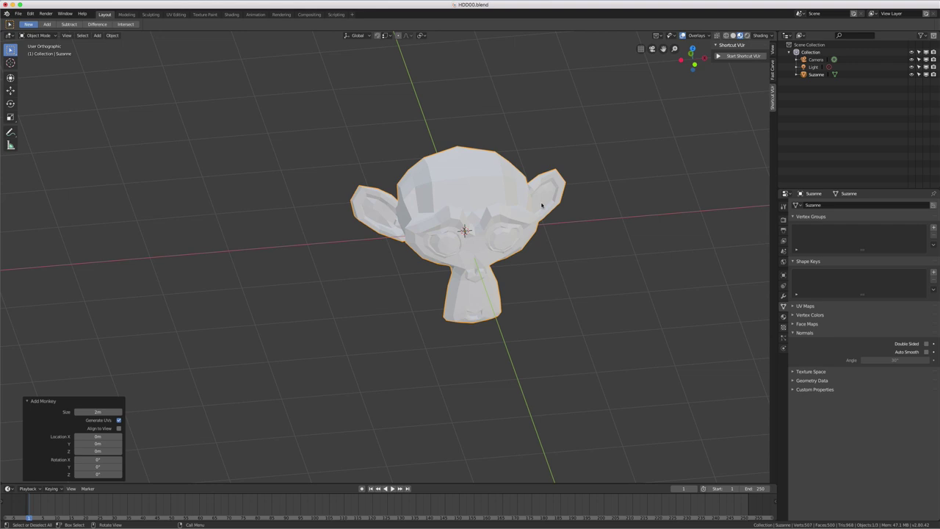
key("KP_1")
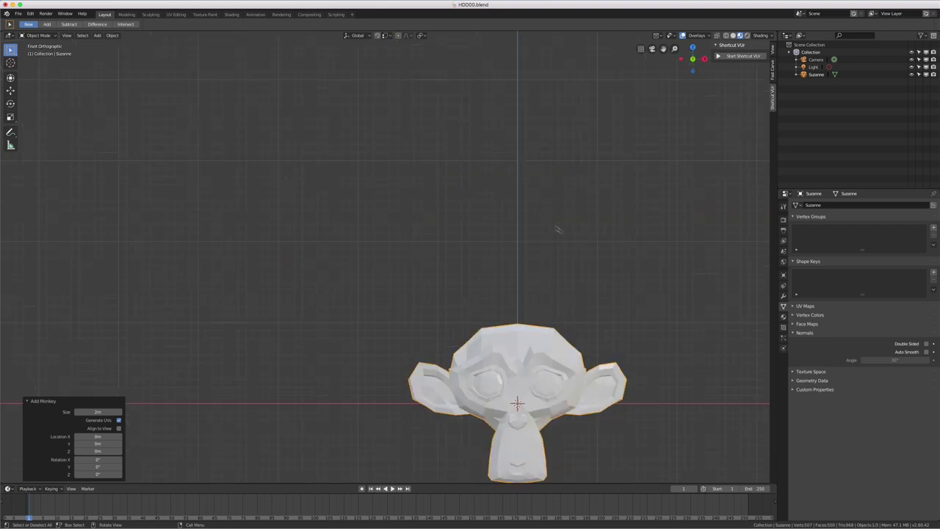
middle_click_drag(558, 230, 411, 116, "shift")
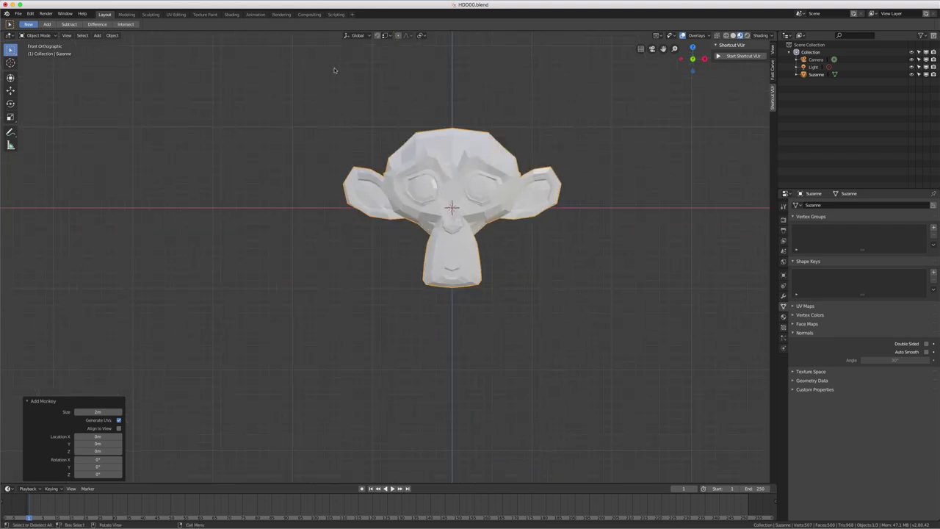
In Edit Mode, slice the monkey with the Bisect tool from the Knife flyout.
key("Tab")
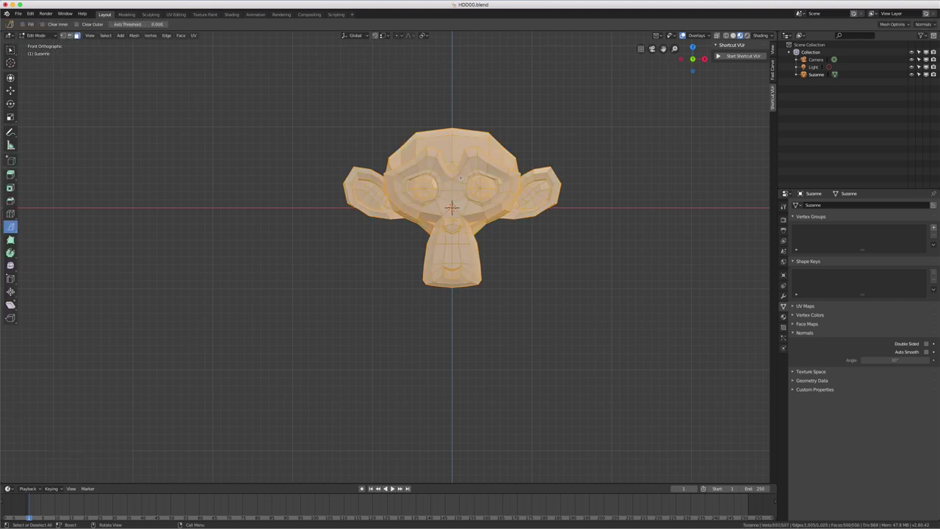
left_click(12, 228)
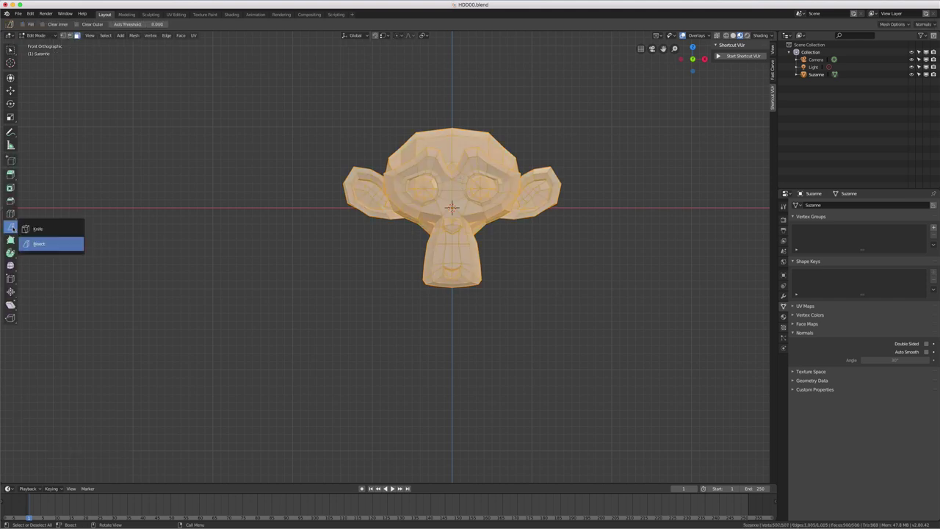
left_click(33, 244)
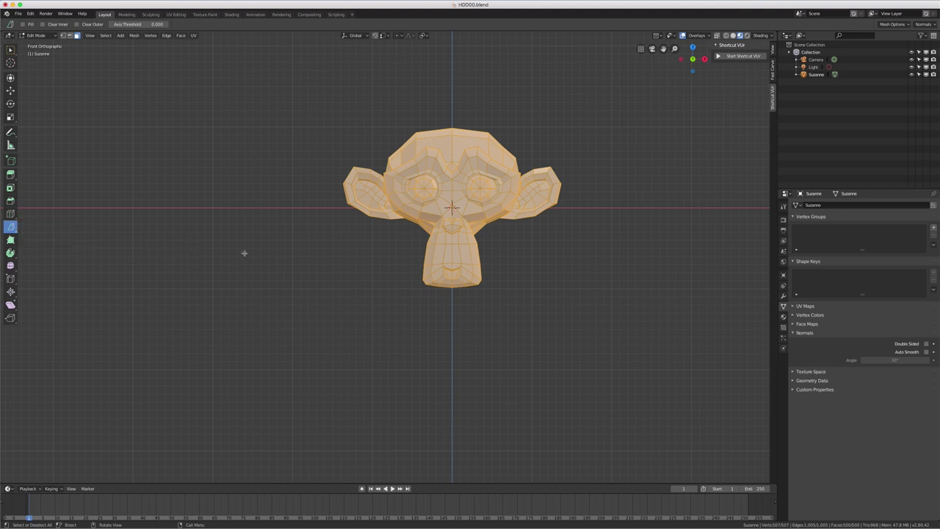
mouse_move(323, 254)
left_mouse_down()
mouse_move(389, 235)
mouse_move(652, 106)
left_mouse_up()
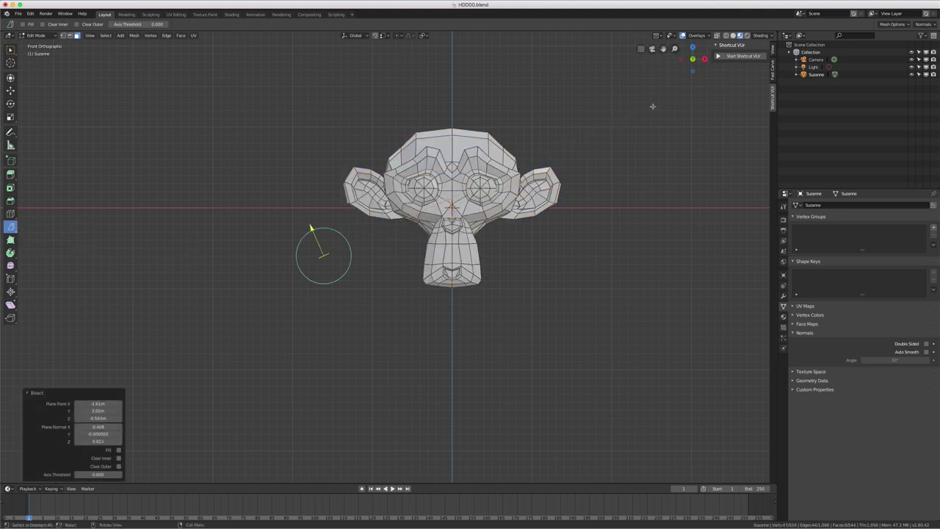
mouse_move(333, 136)
middle_mouse_down()
mouse_move(415, 157)
mouse_move(495, 125)
mouse_move(502, 134)
mouse_move(470, 139)
mouse_move(483, 147)
mouse_move(367, 142)
mouse_move(382, 147)
middle_mouse_up()
key("KP_1")
Enable Clear Inner and redraw a diagonal bisect line, keeping the upper head and ears.
left_click(118, 458)
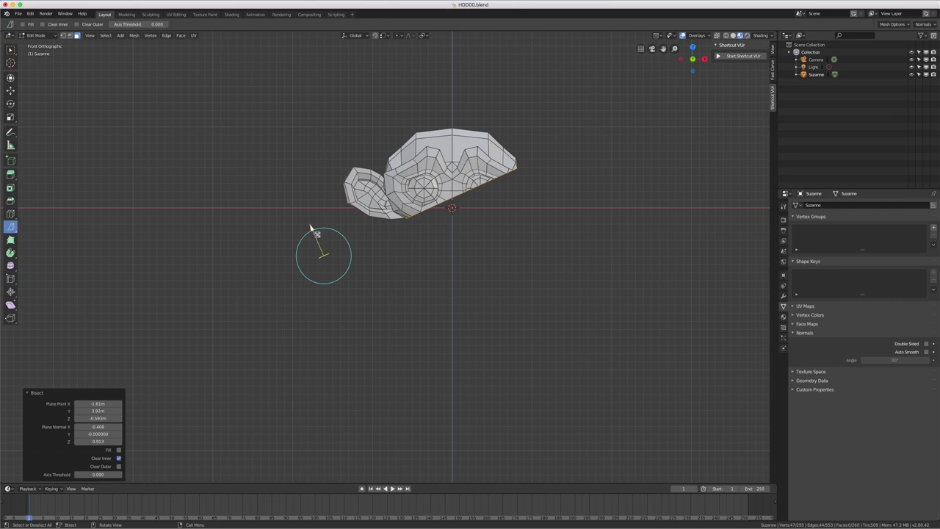
mouse_move(311, 226)
left_mouse_down()
mouse_move(316, 245)
mouse_move(265, 173)
left_mouse_up()
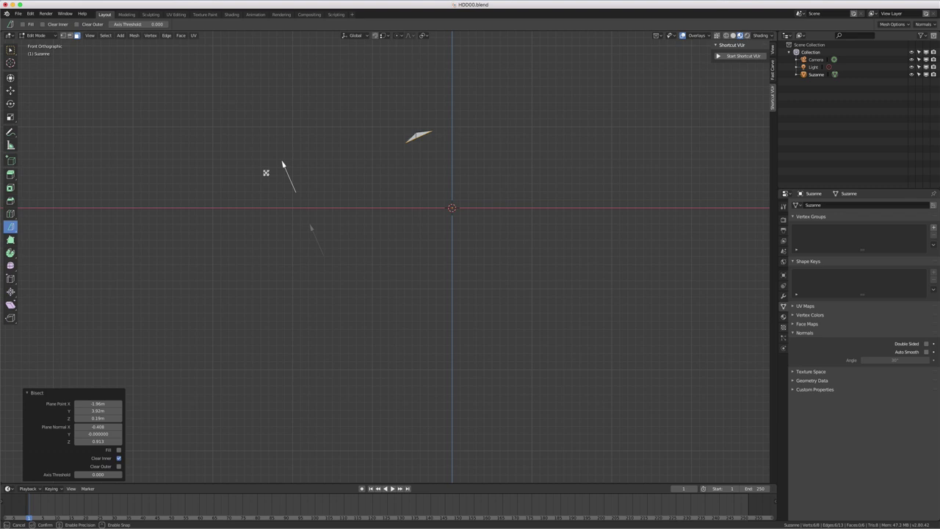
left_click_drag(266, 173, 369, 249)
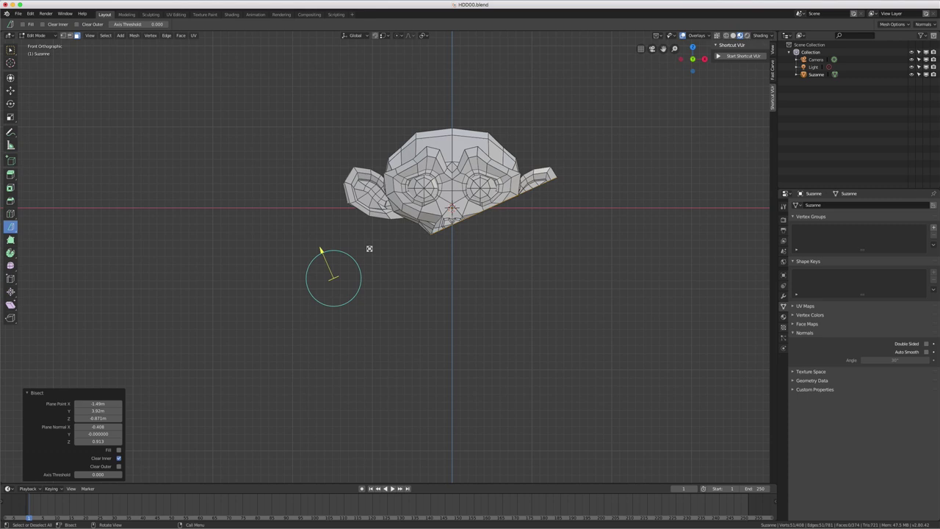